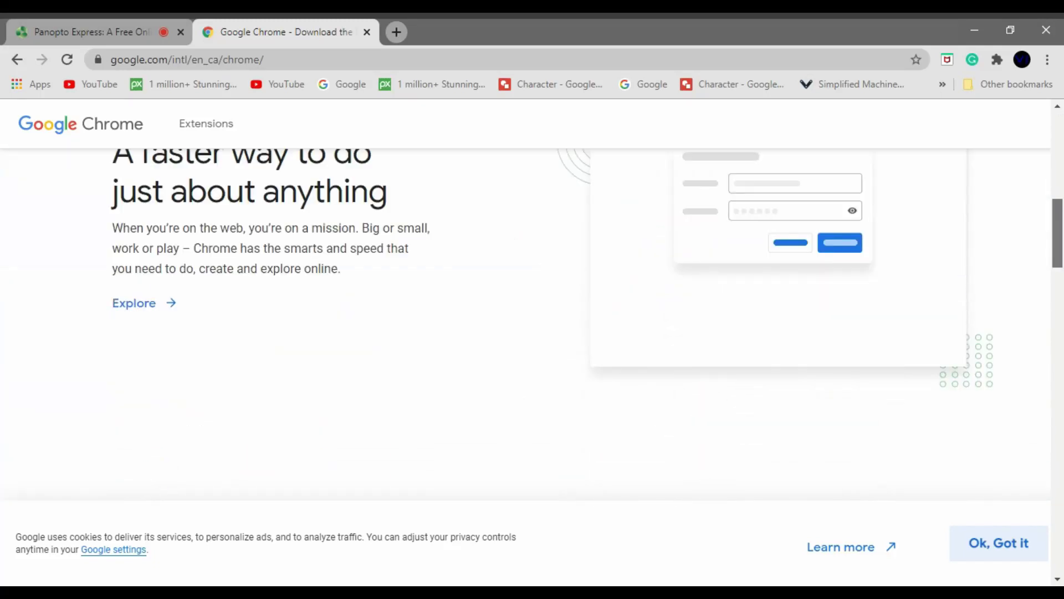
scroll(532, 333, "down", 3)
left_click_drag(1057, 274, 1059, 532)
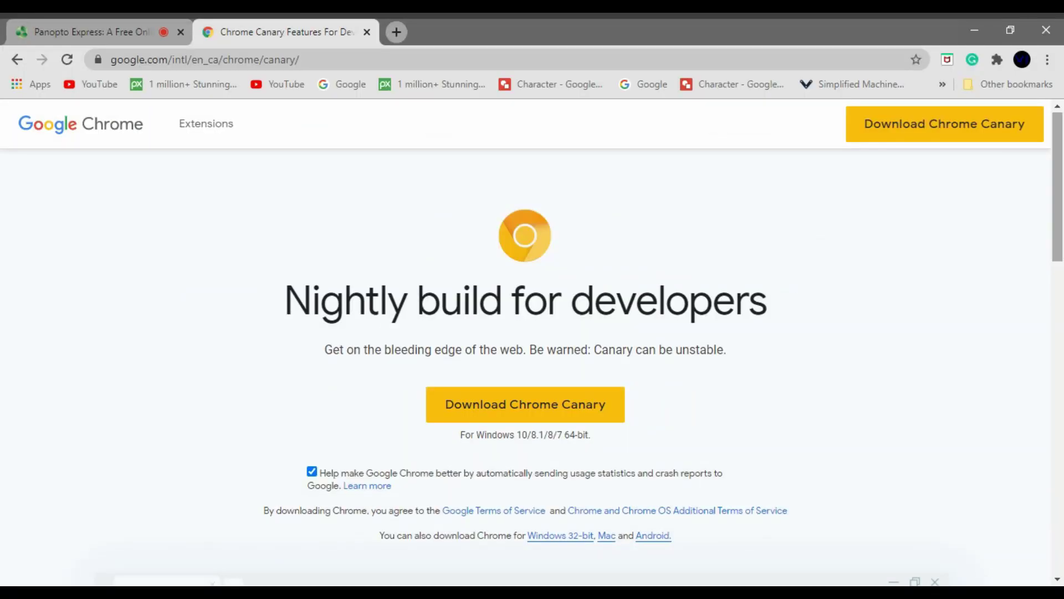
scroll(533, 365, "down", 2)
scroll(532, 366, "down", 5)
scroll(532, 366, "down", 2)
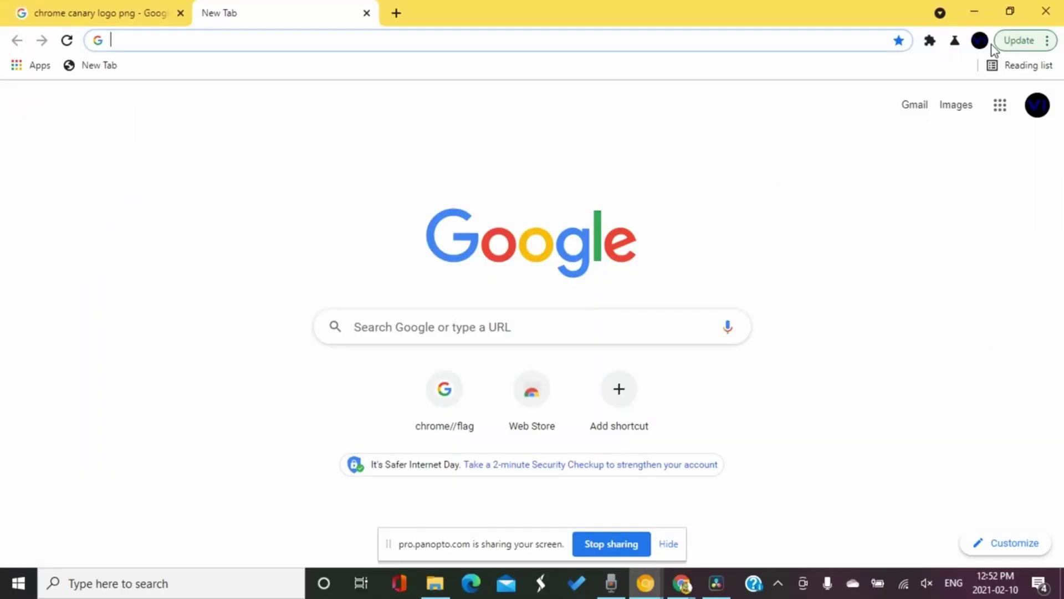
Add the logo image search tab to the reading list, view the reading list, then show the tab search list
left_click(955, 40)
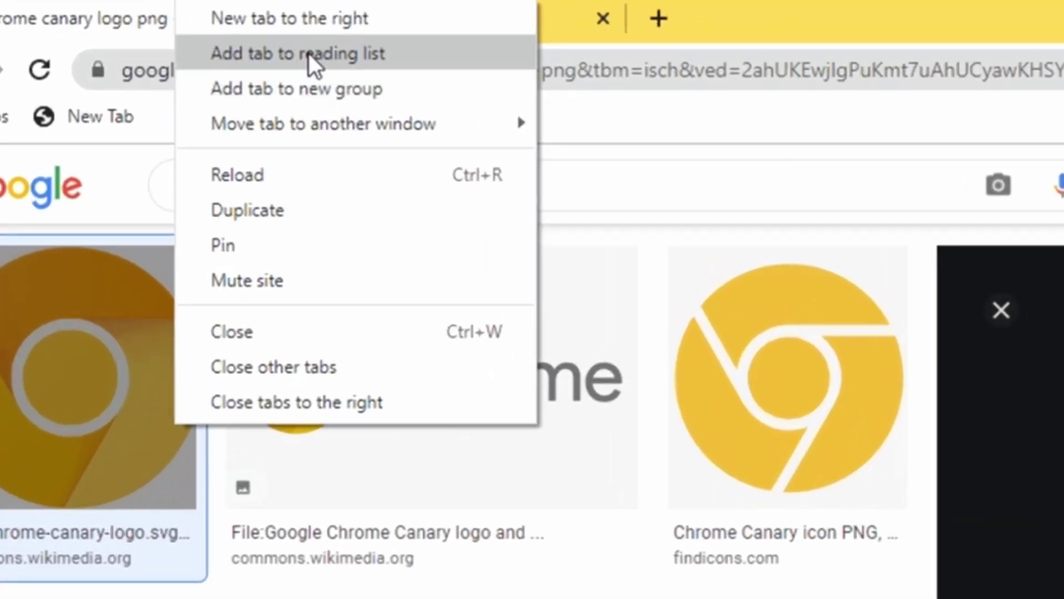
left_click(309, 55)
left_click(213, 8)
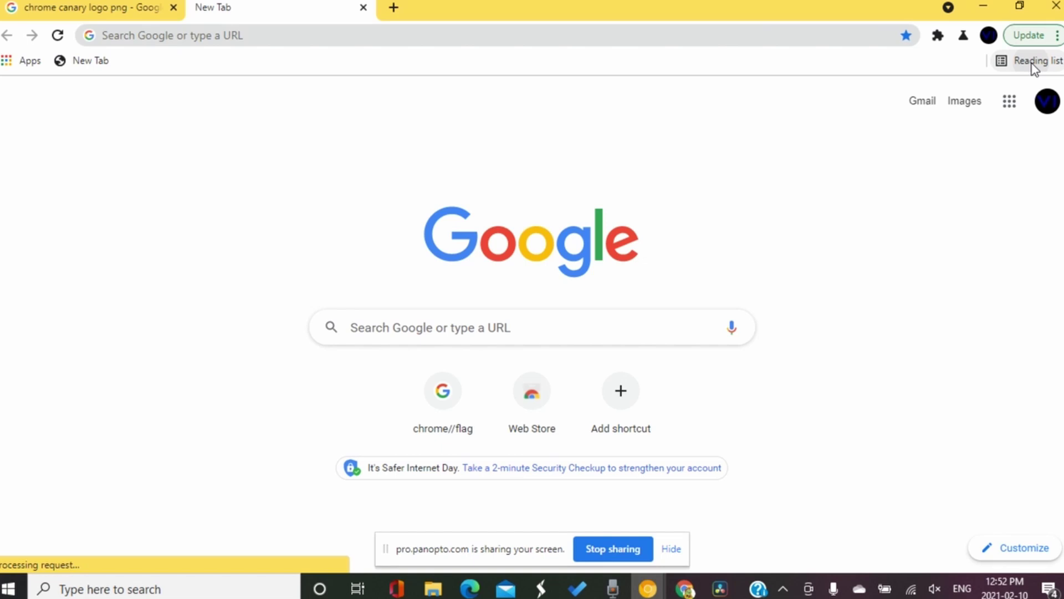
left_click(1033, 63)
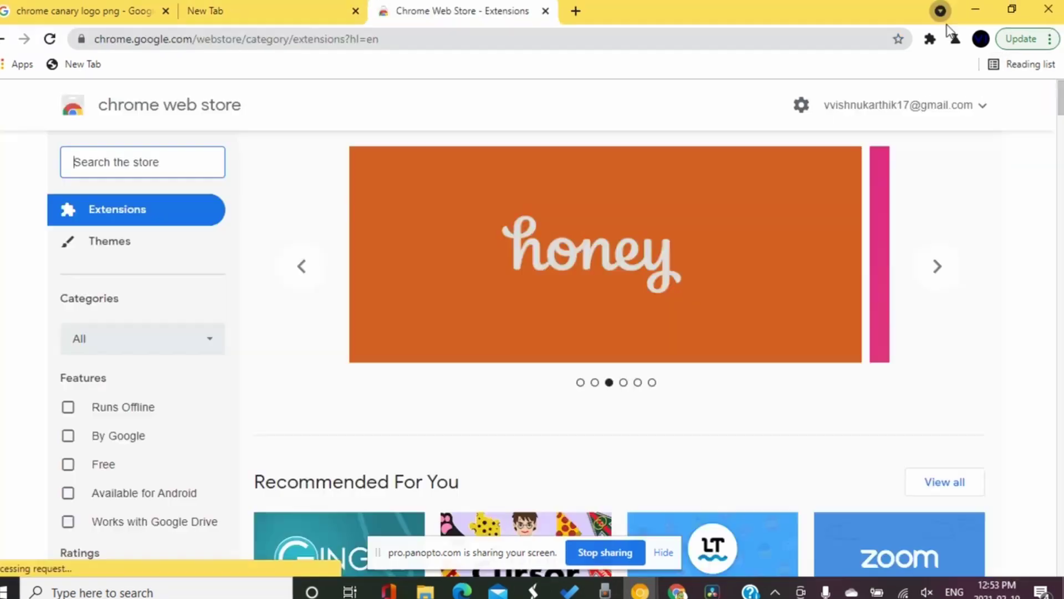
left_click(938, 10)
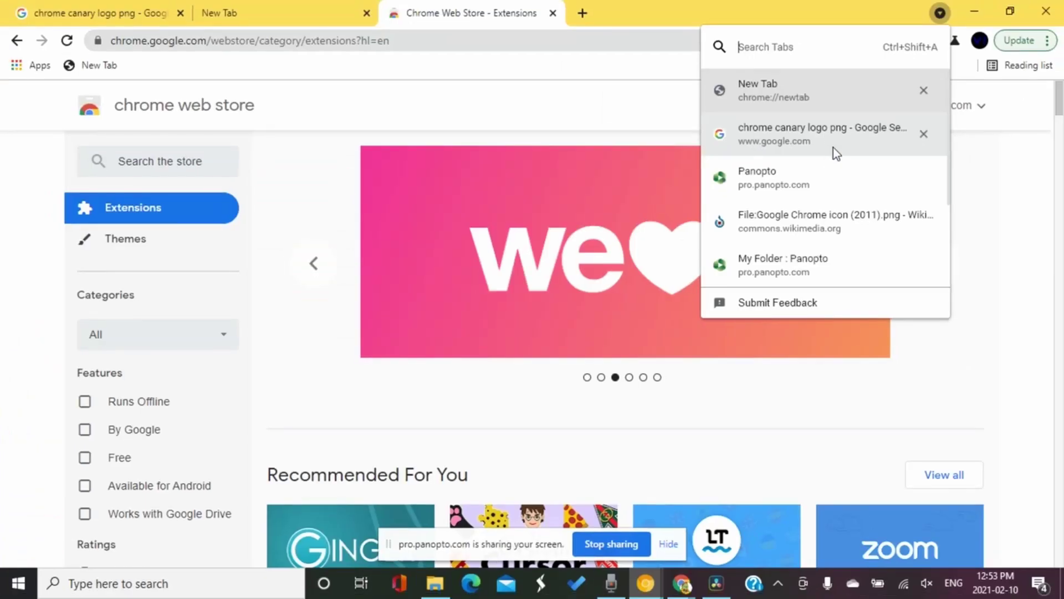
Use tab search to jump to the logo png tab, then back to the New Tab page
left_click(719, 156)
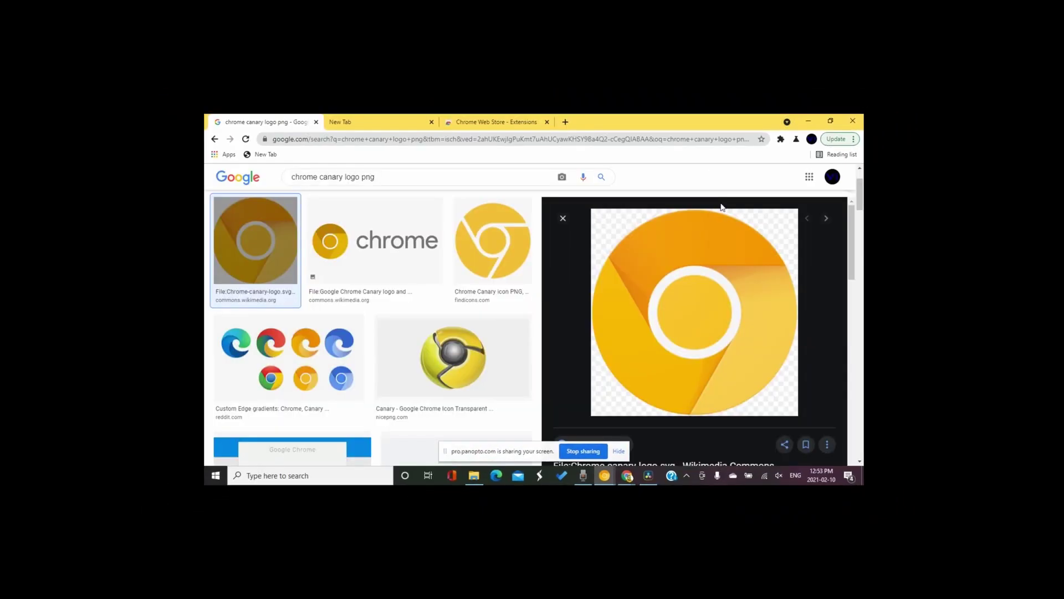
left_click(787, 123)
left_click(741, 133)
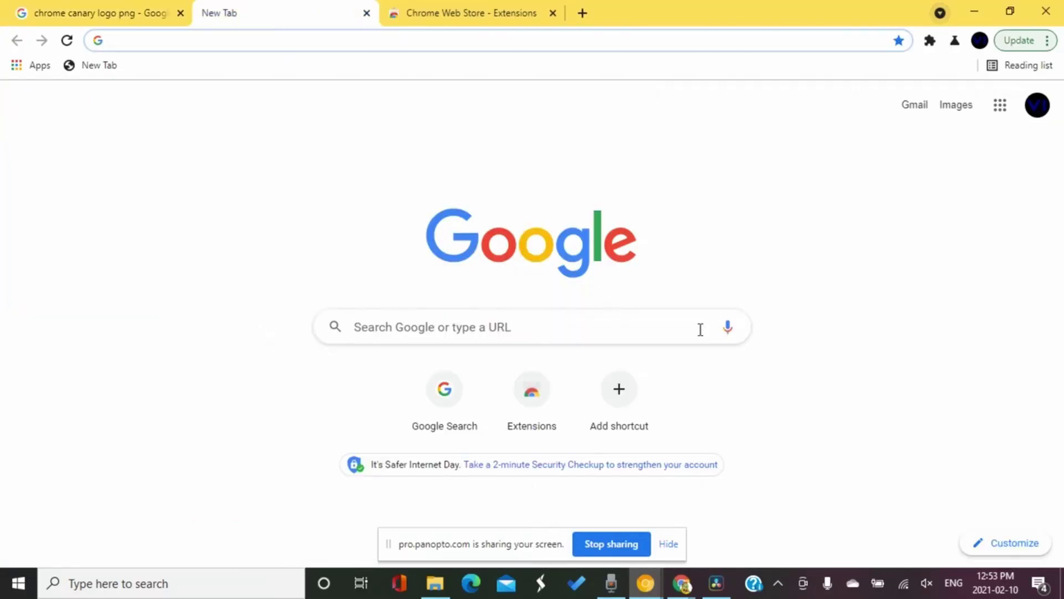